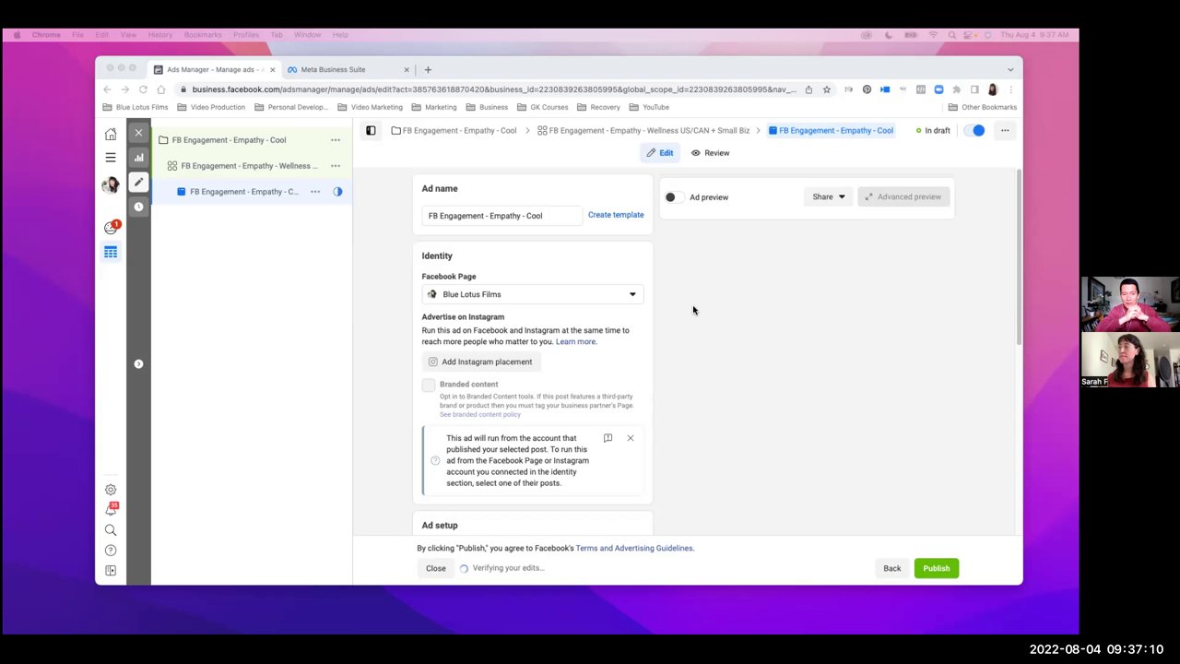
Switch to Meta Business Suite and examine the actions available for the published post "Your Audience Wants Empathy"
drag(853, 60, 837, 111)
click(320, 111)
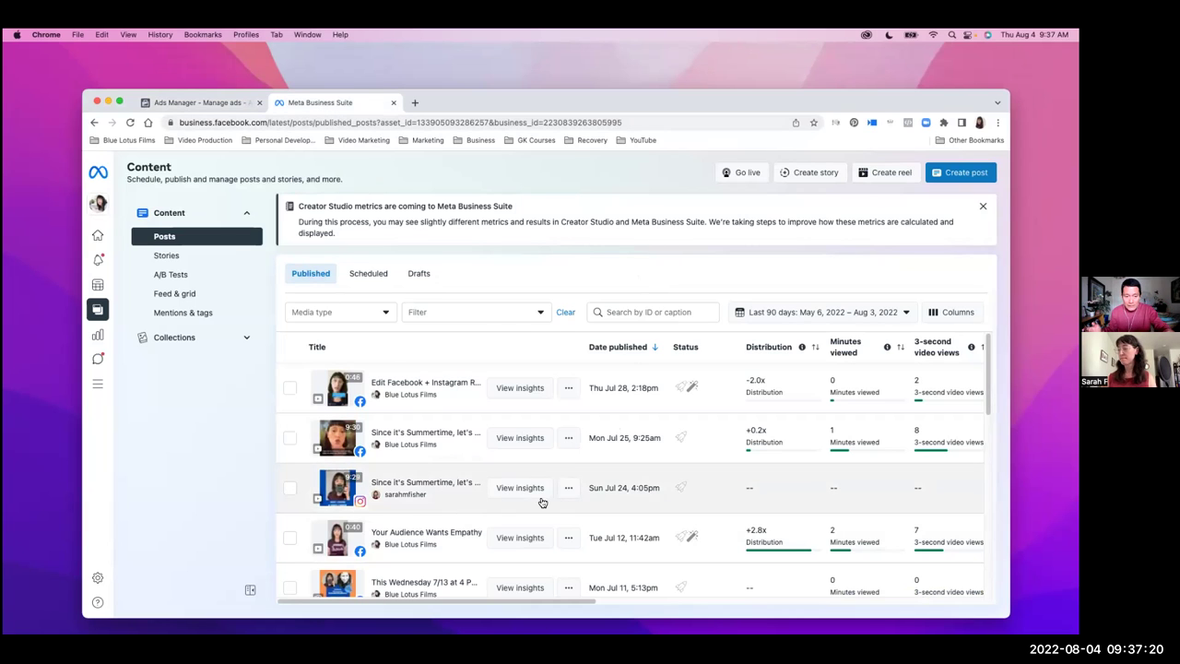
click(568, 539)
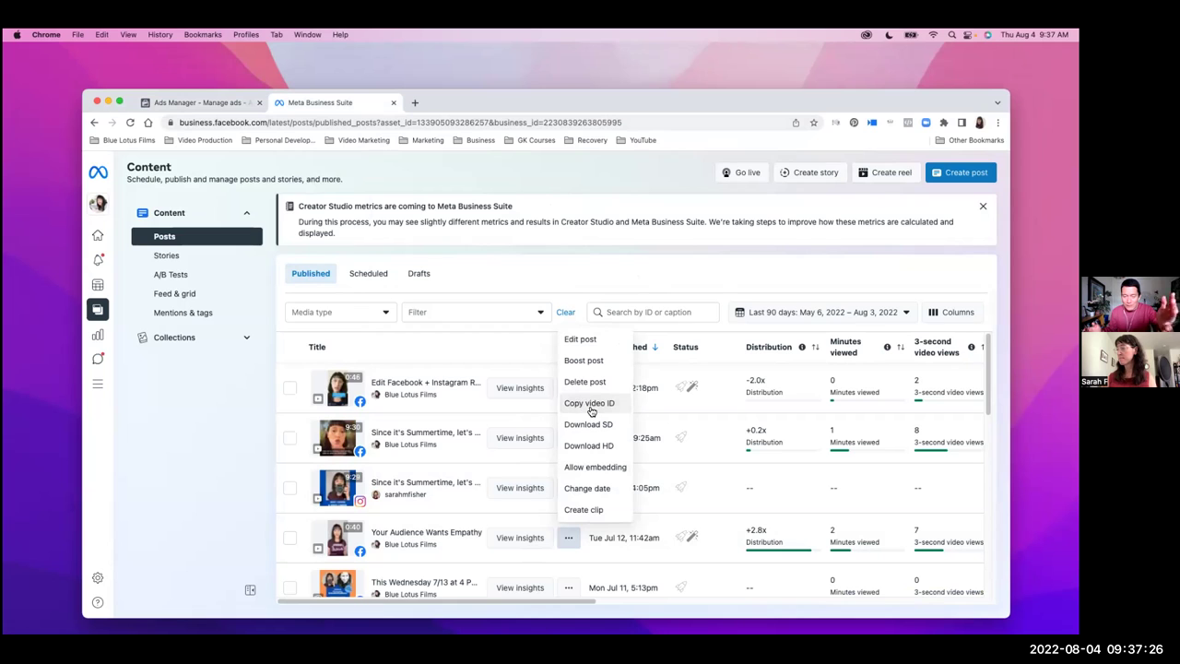
click(516, 258)
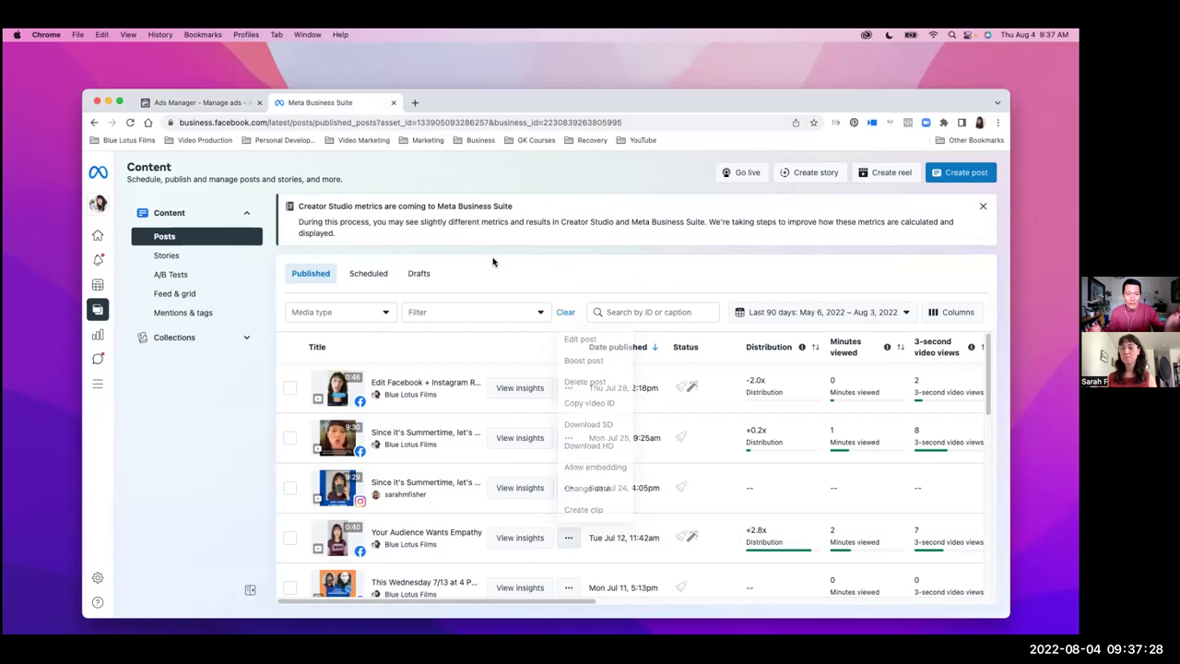
click(210, 104)
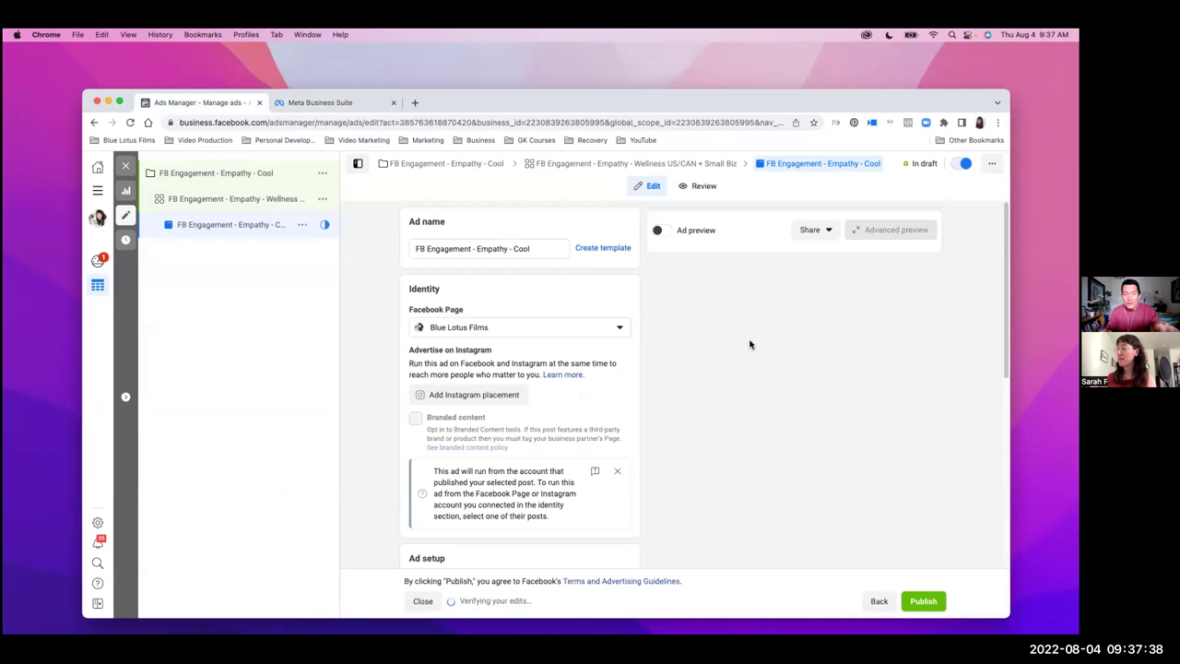
scroll(704, 384, down, 2)
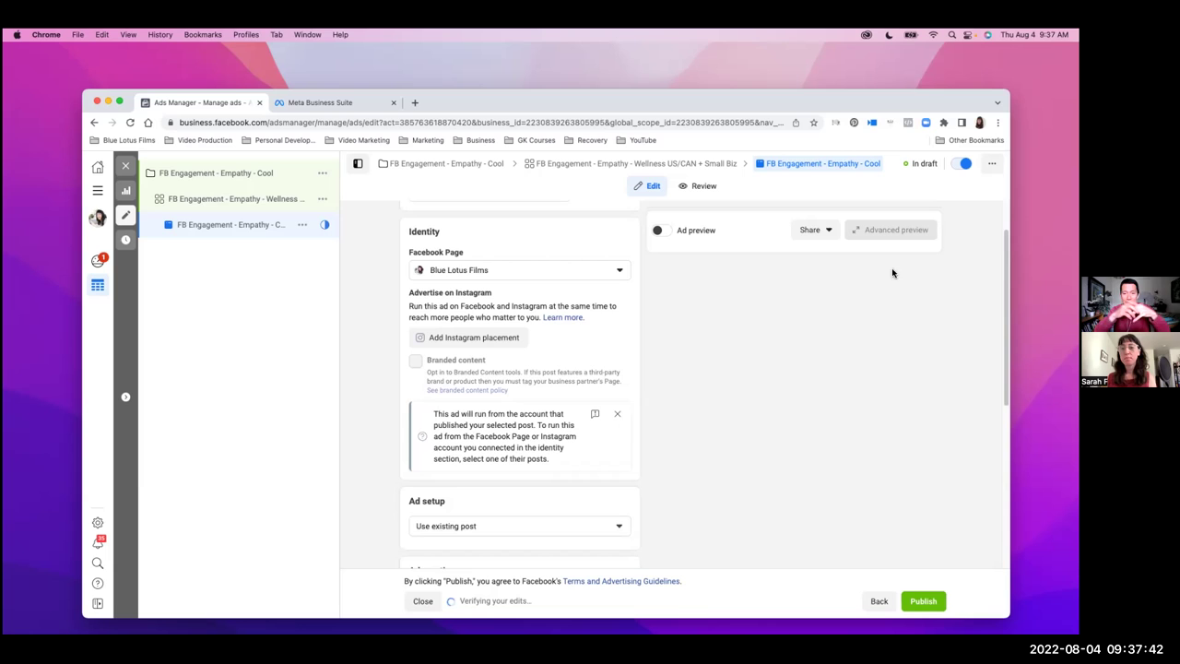
click(318, 102)
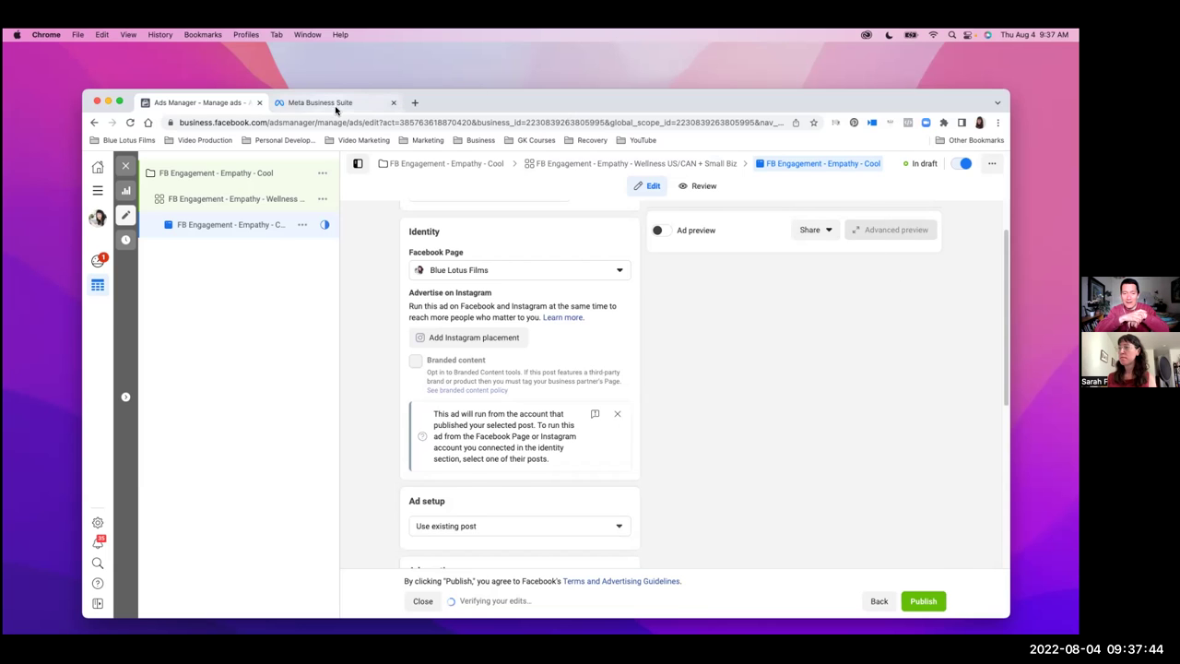
Load the Facebook page facebook.com/bluelotusfilms in a new browser tab
click(79, 34)
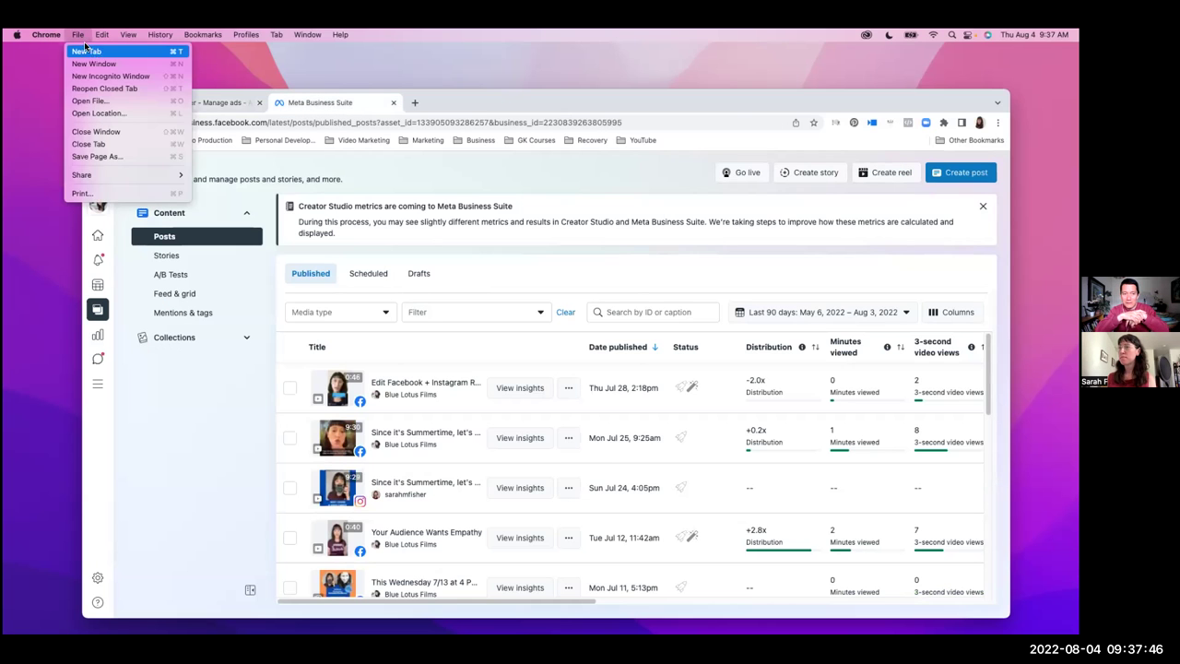
click(93, 51)
text(f)
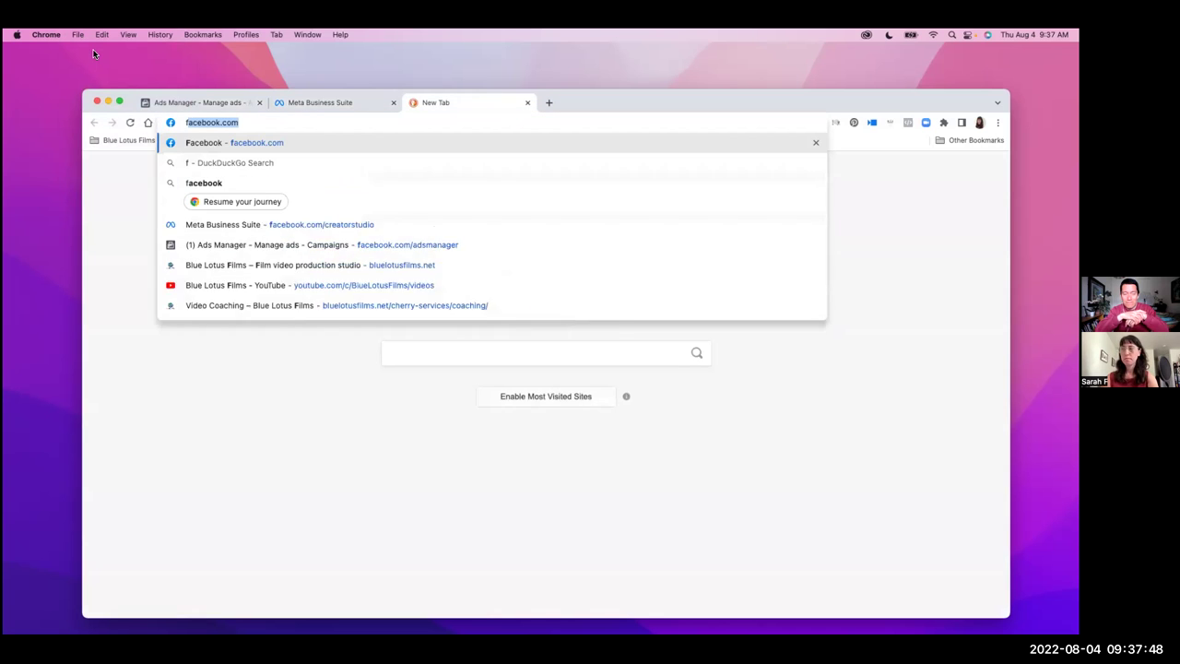
text(acebook.com/blue)
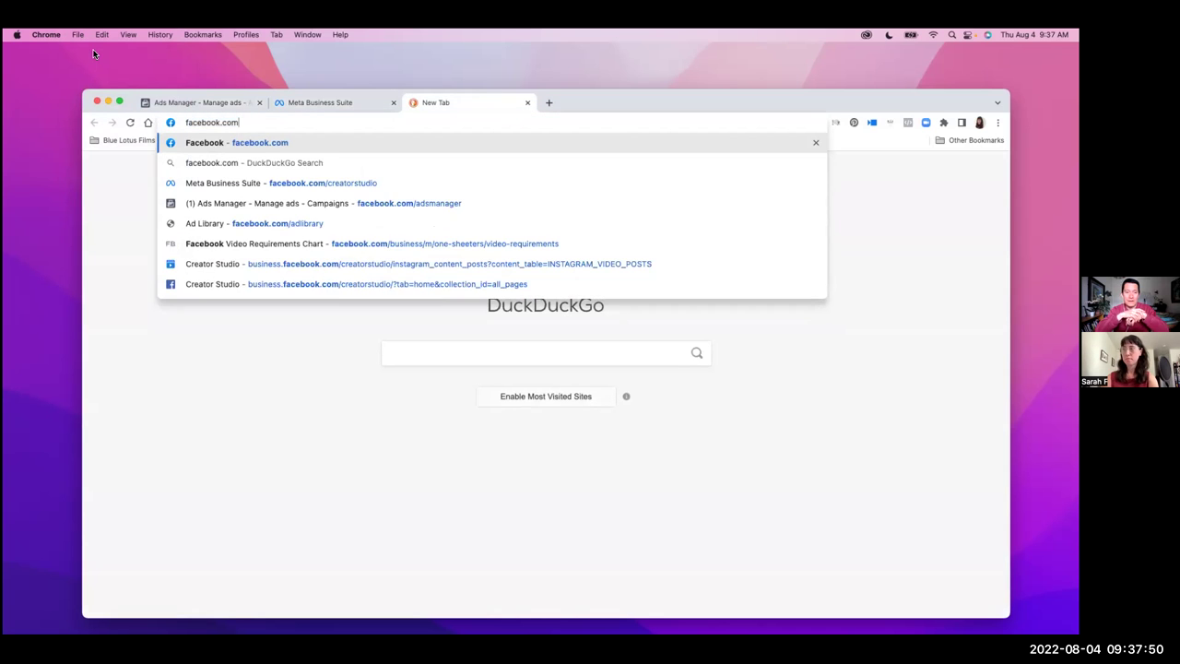
text(lotusfilms)
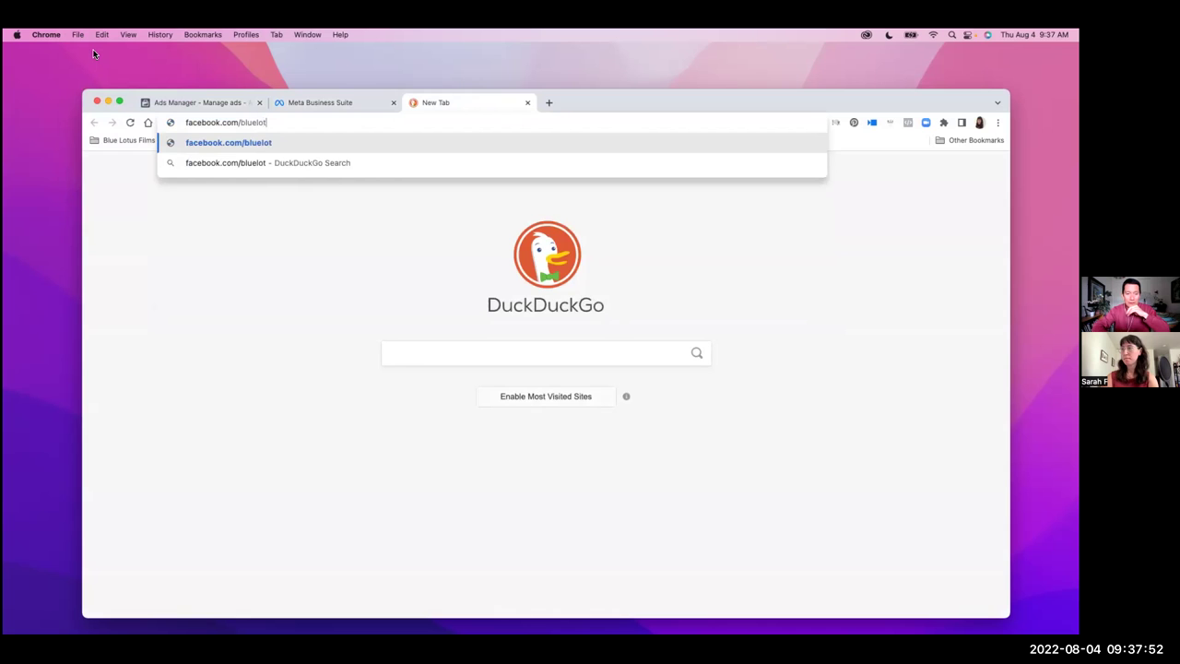
key(Return)
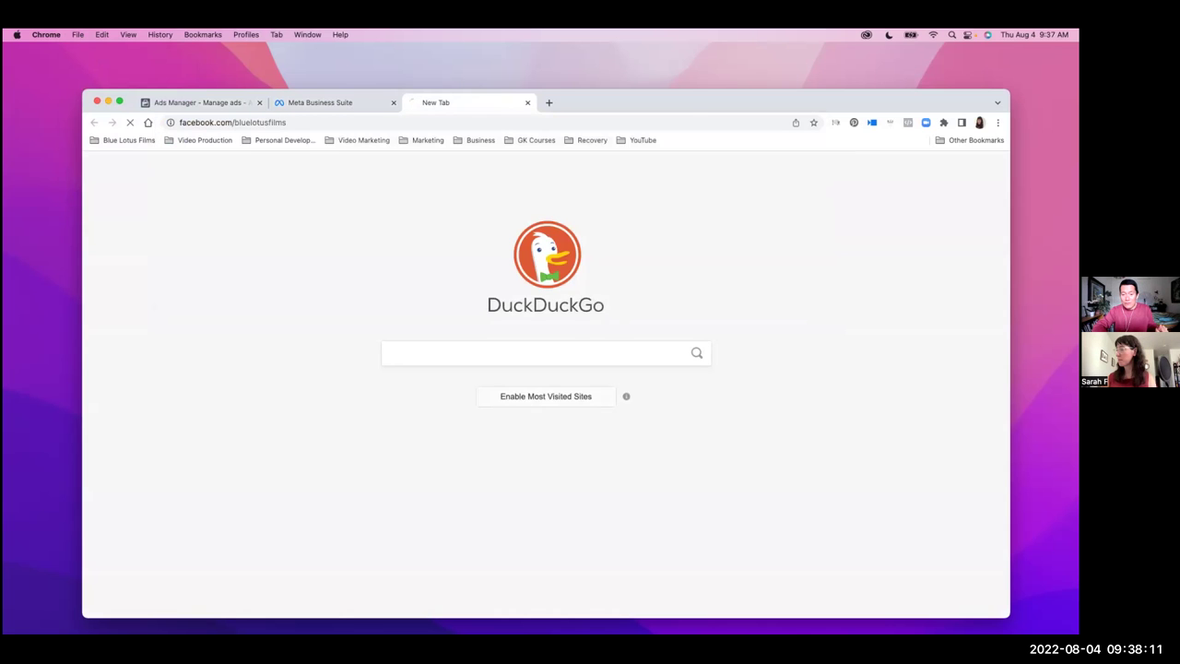
Find the July 12 video post about making a big impact on the Blue Lotus Films page and open it on its own page
key(ctrl+super+f)
scroll(816, 403, down, 15)
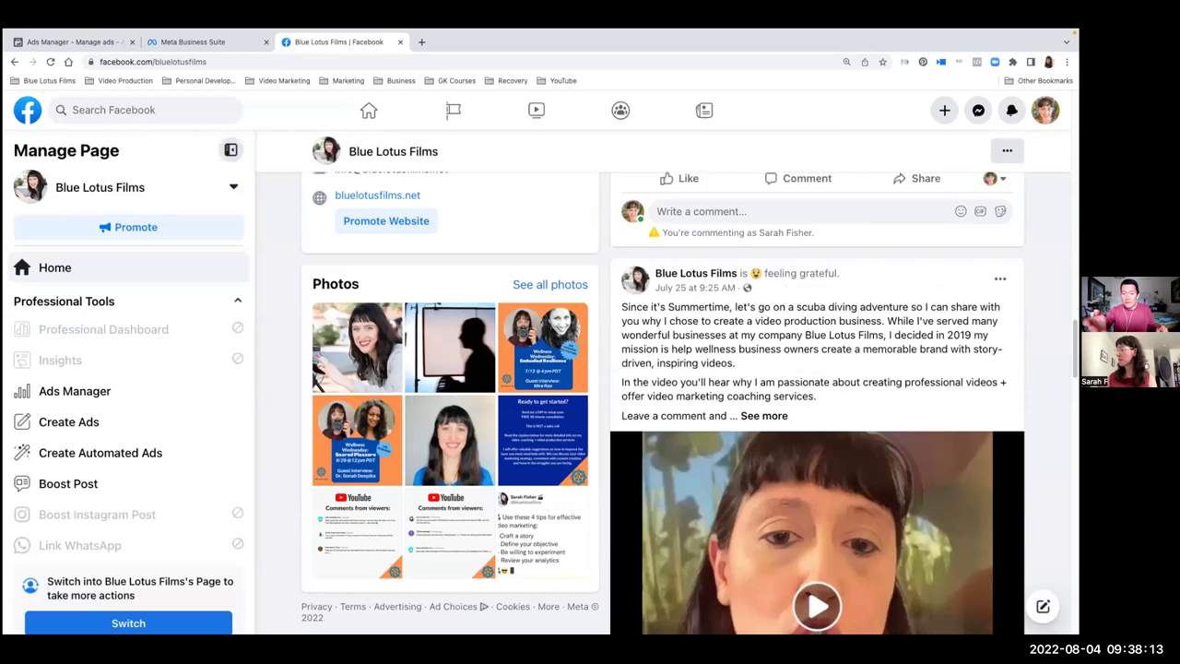
scroll(920, 347, down, 10)
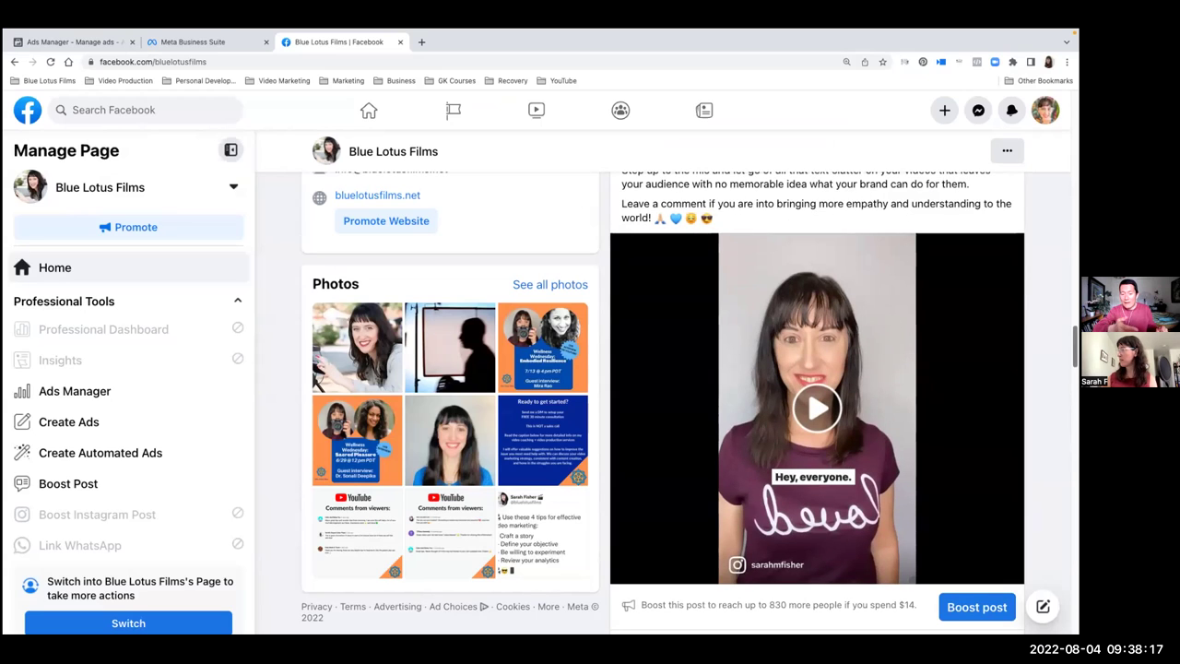
scroll(817, 403, up, 2)
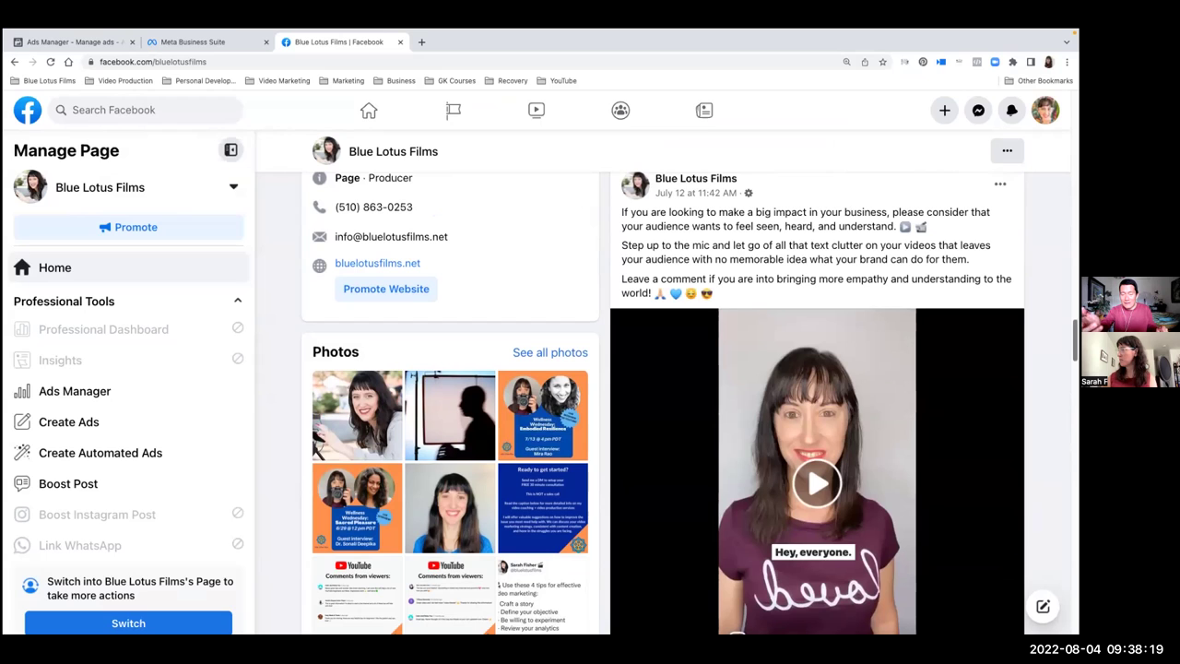
scroll(817, 402, up, 3)
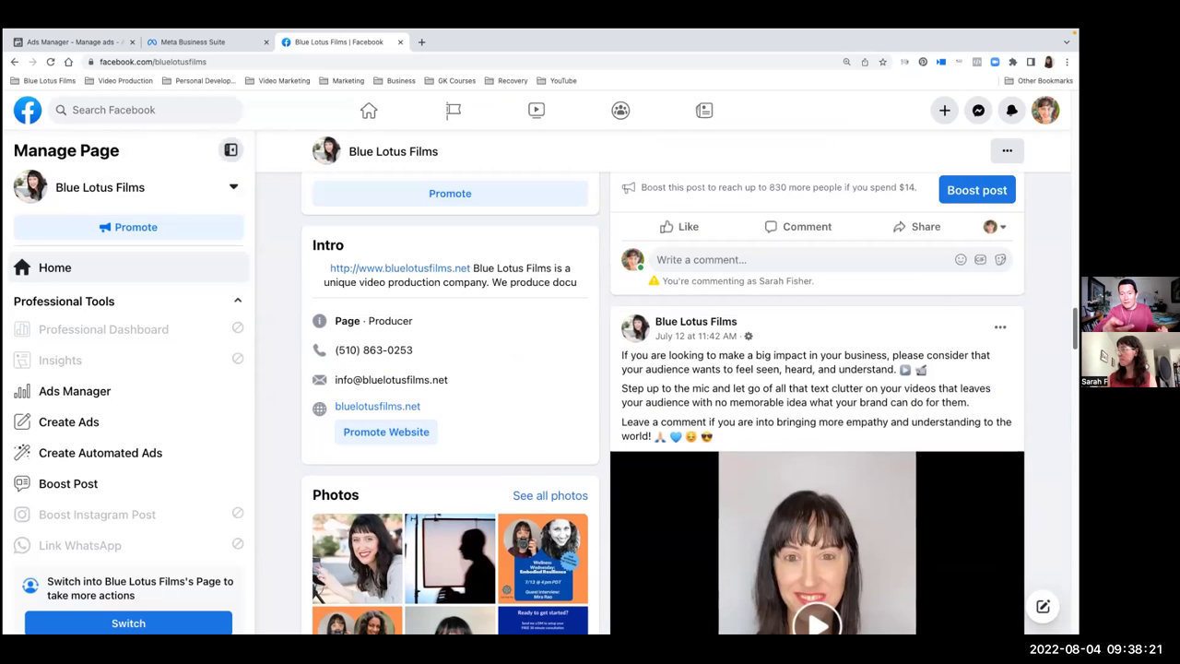
scroll(717, 272, down, 2)
click(701, 270)
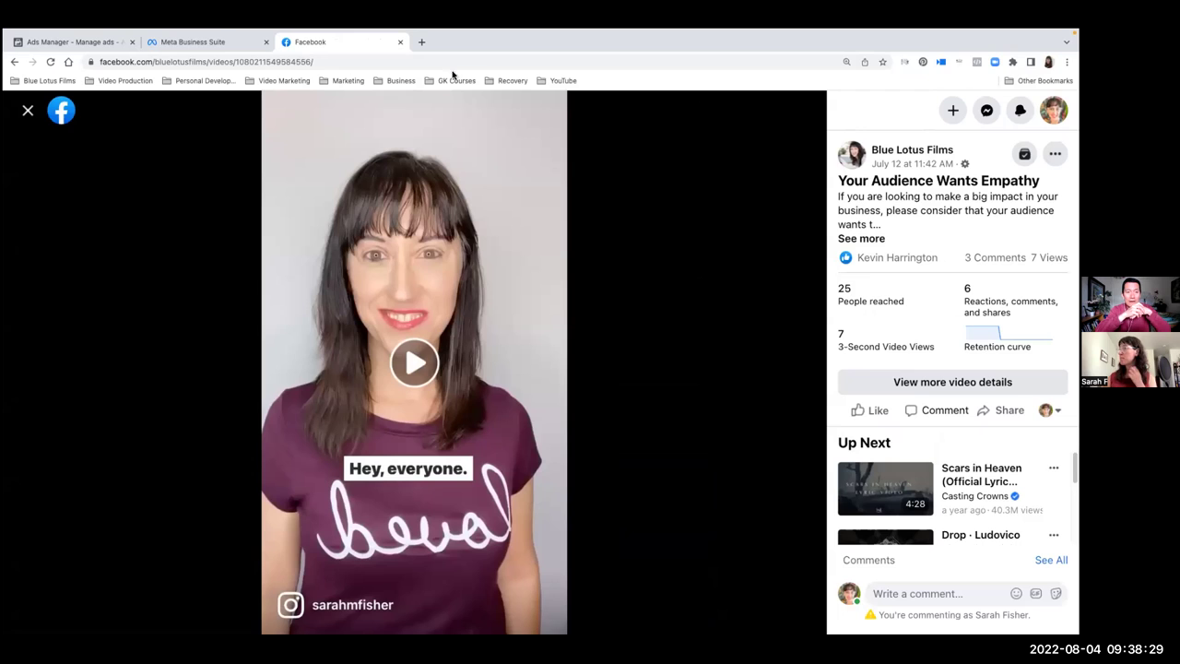
click(246, 62)
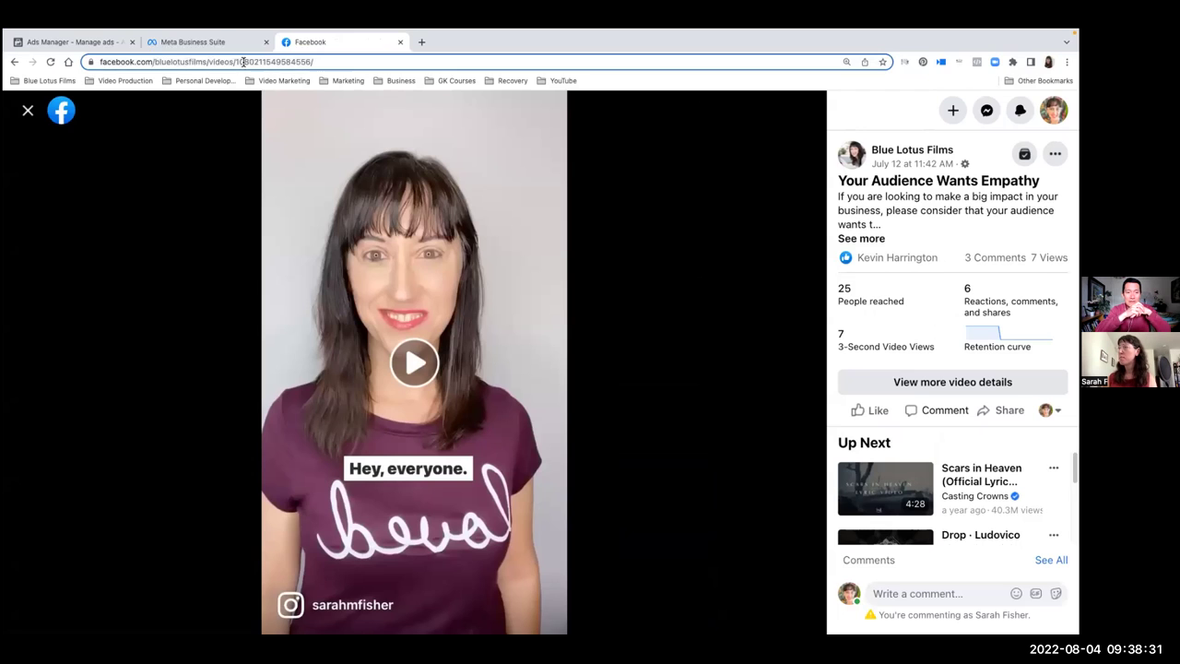
click(240, 62)
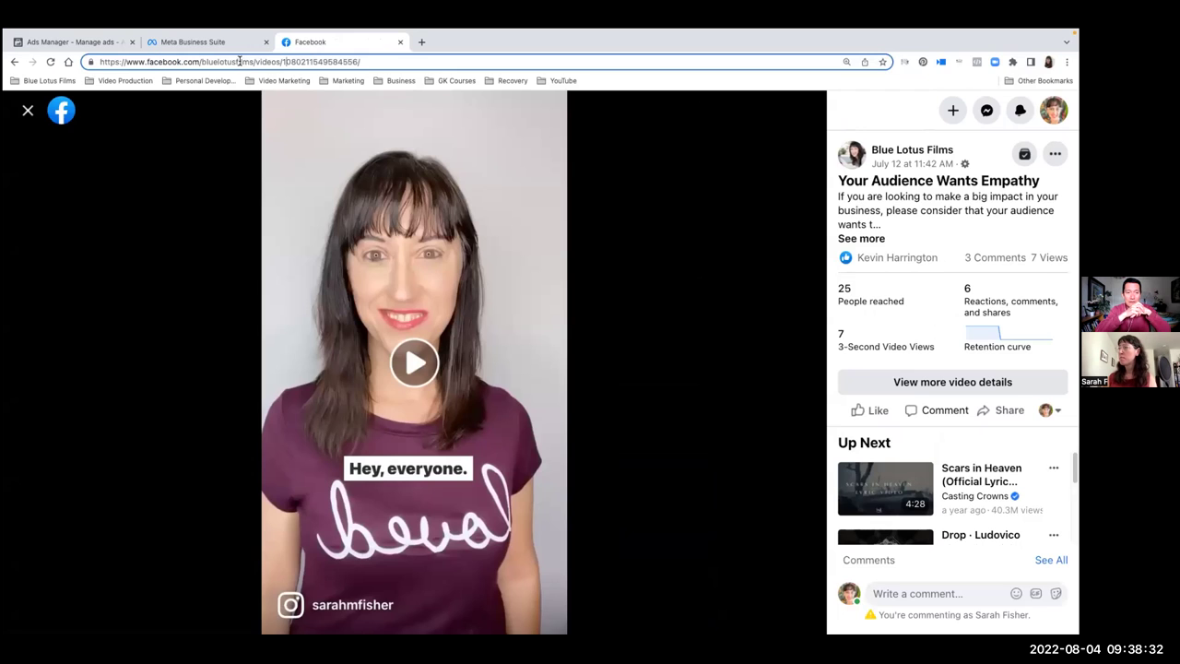
click(68, 47)
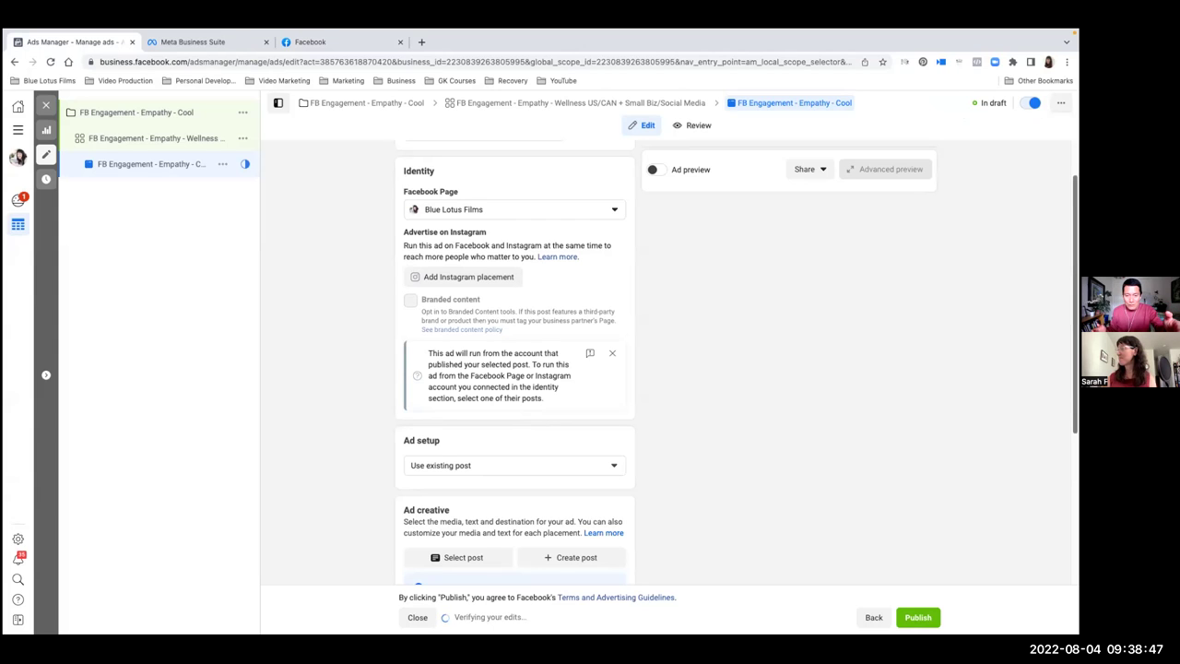
Look through the existing Facebook posts selectable for the ad creative, then leave the post picker without choosing one
scroll(876, 336, down, 2)
scroll(737, 362, down, 1)
scroll(561, 338, down, 5)
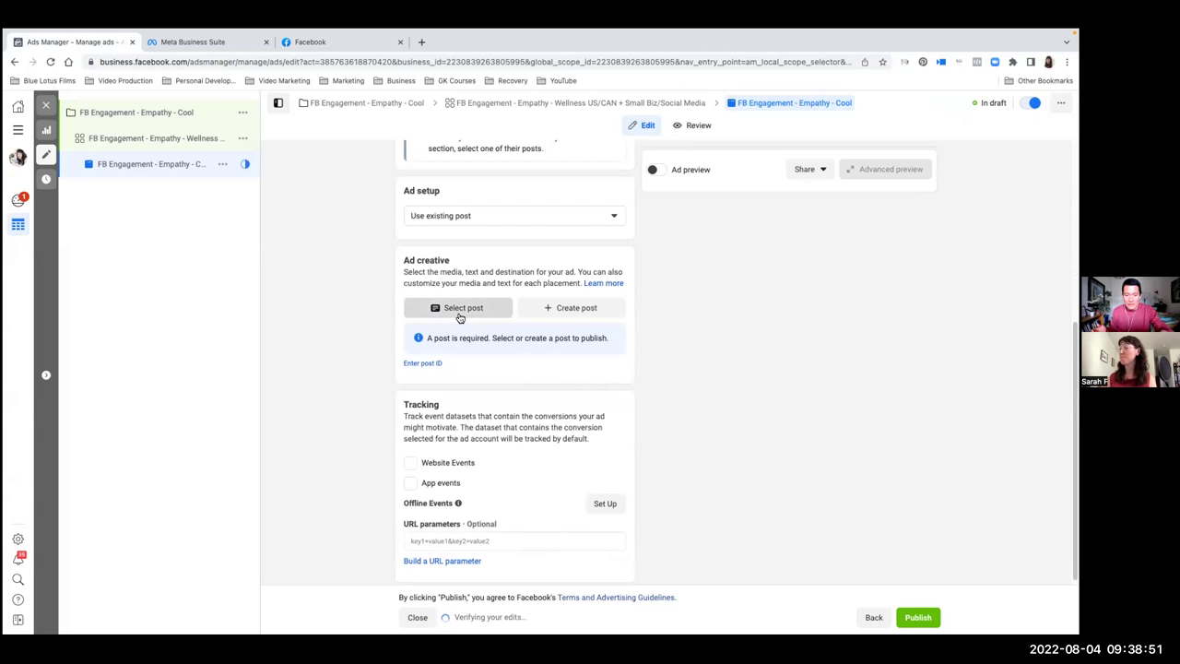
click(488, 307)
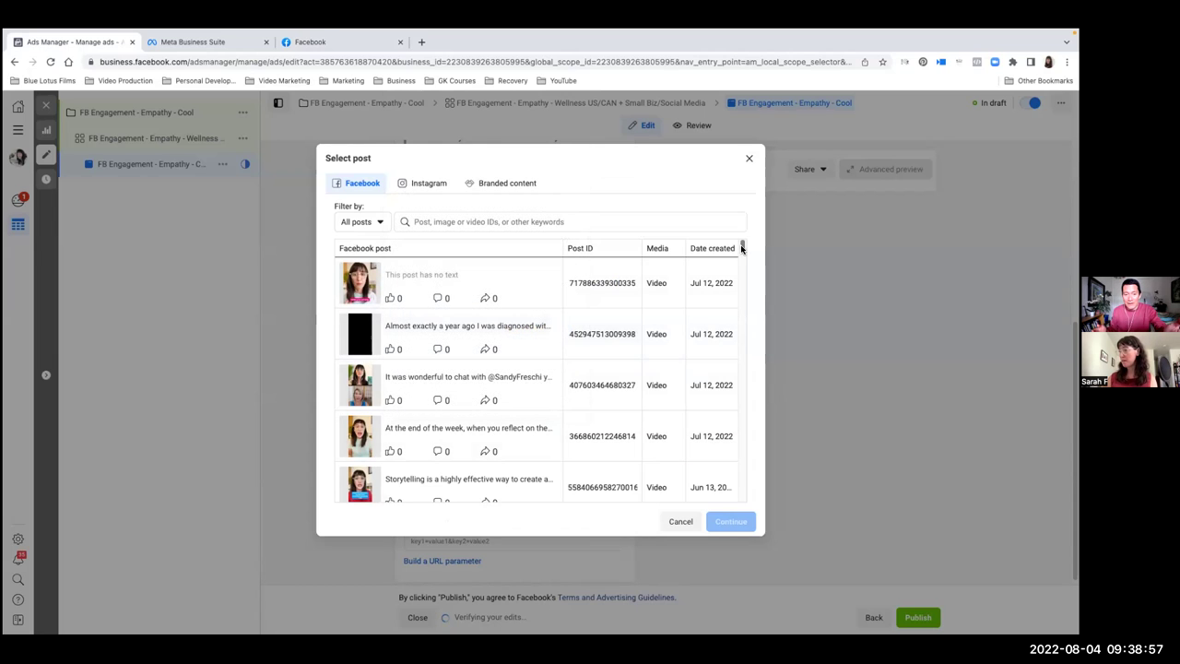
scroll(743, 249, down, 4)
scroll(742, 247, up, 4)
click(748, 158)
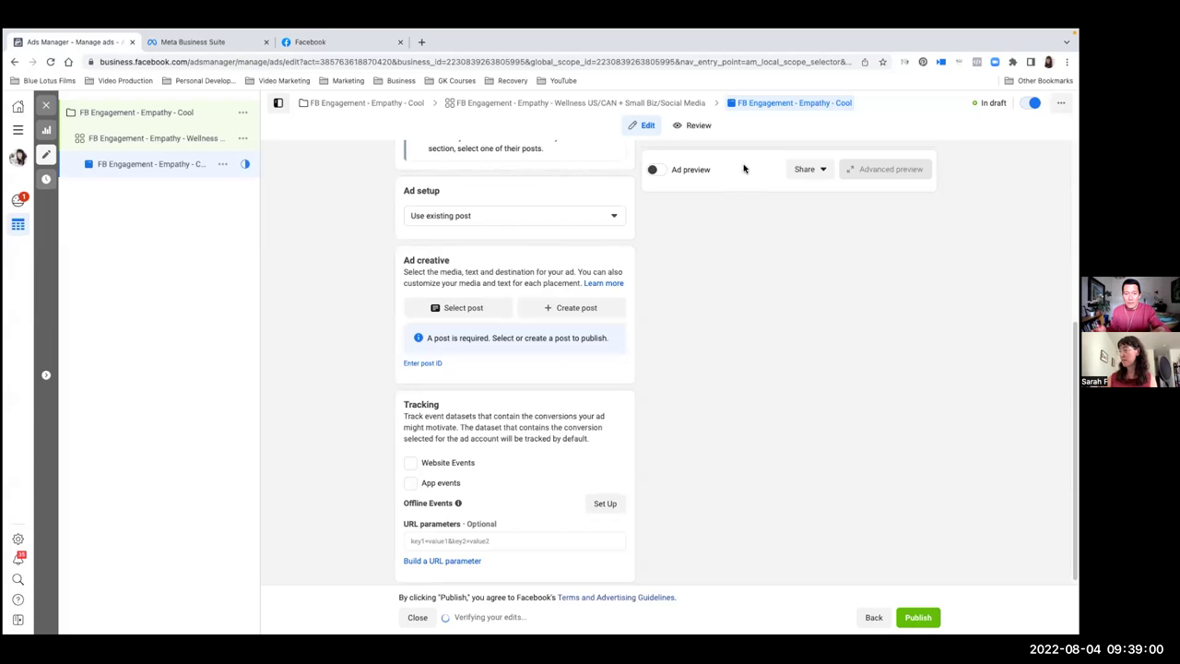
click(417, 363)
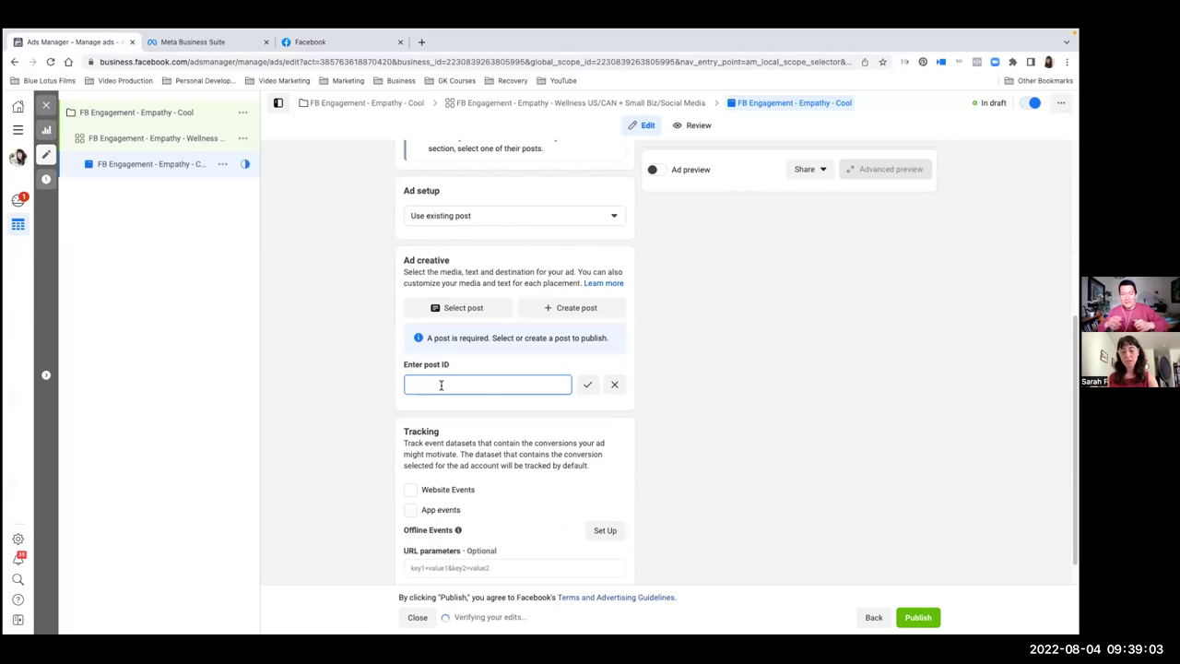
key(super+v)
click(587, 385)
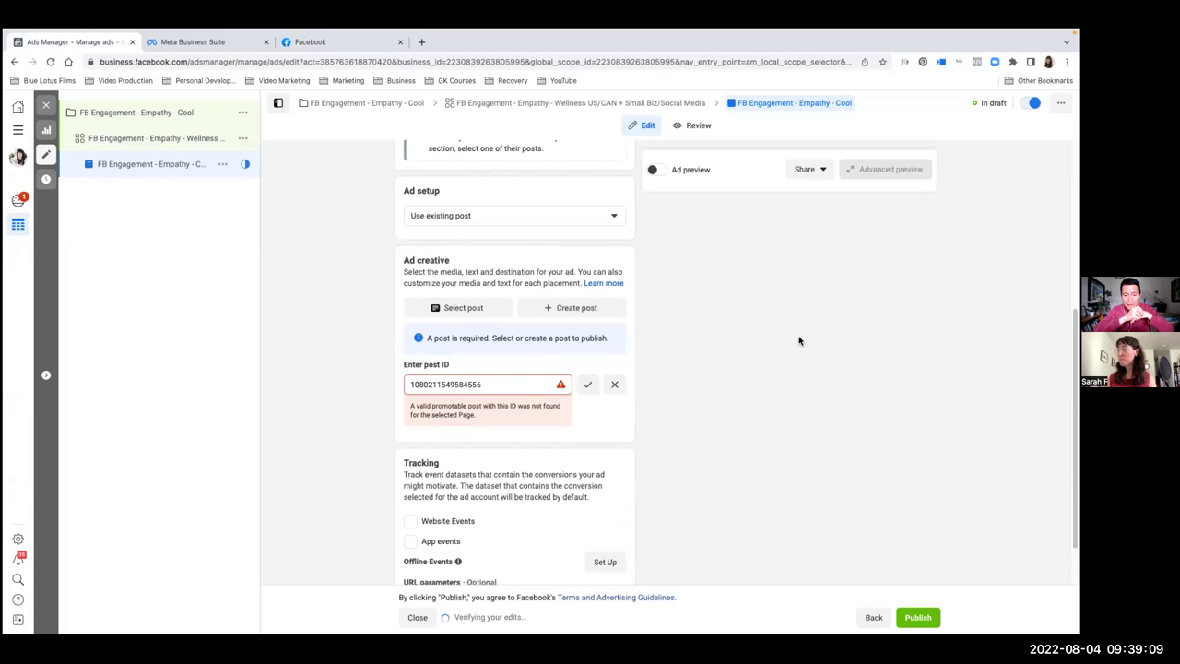
click(503, 307)
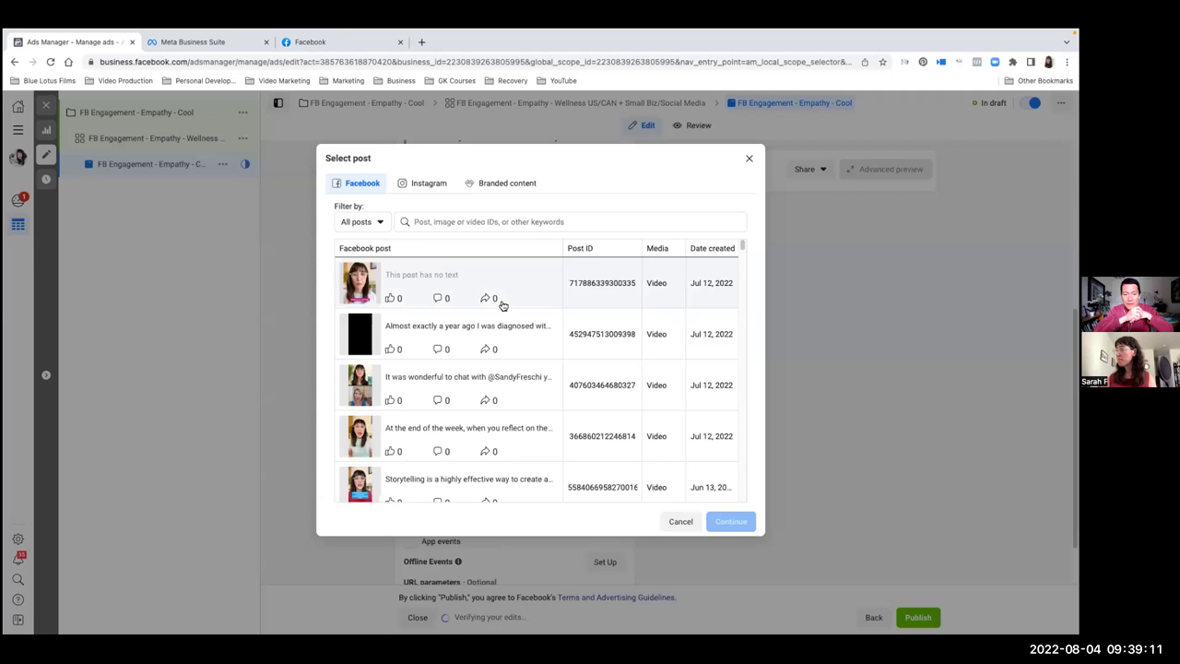
click(419, 217)
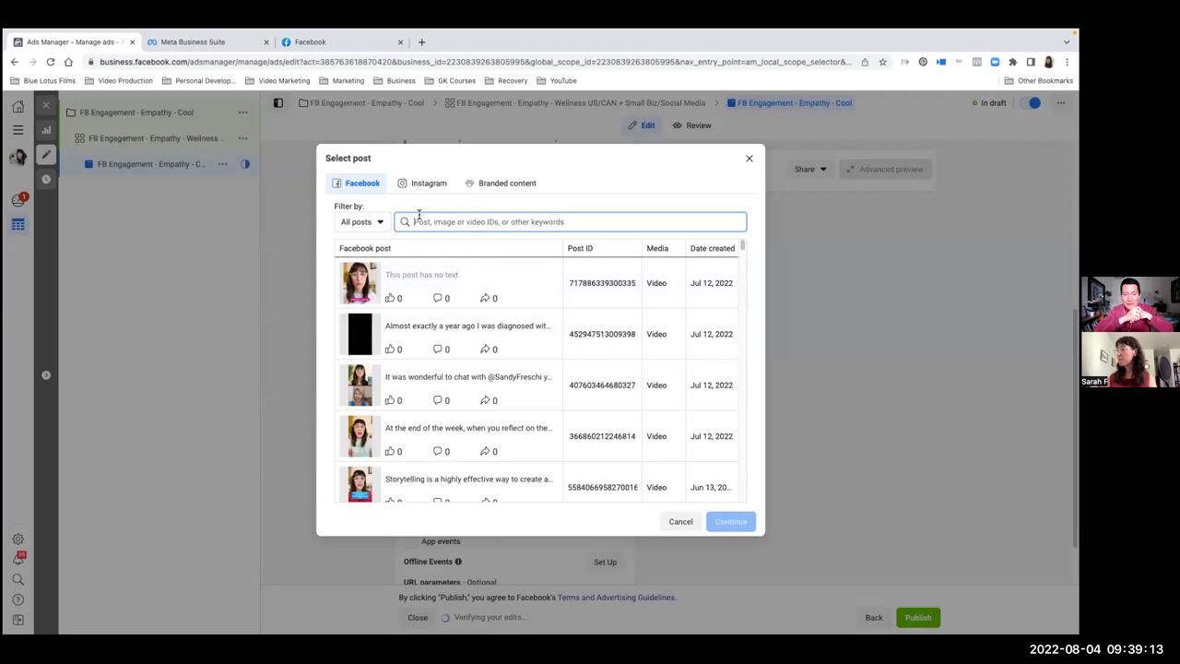
key(super+v)
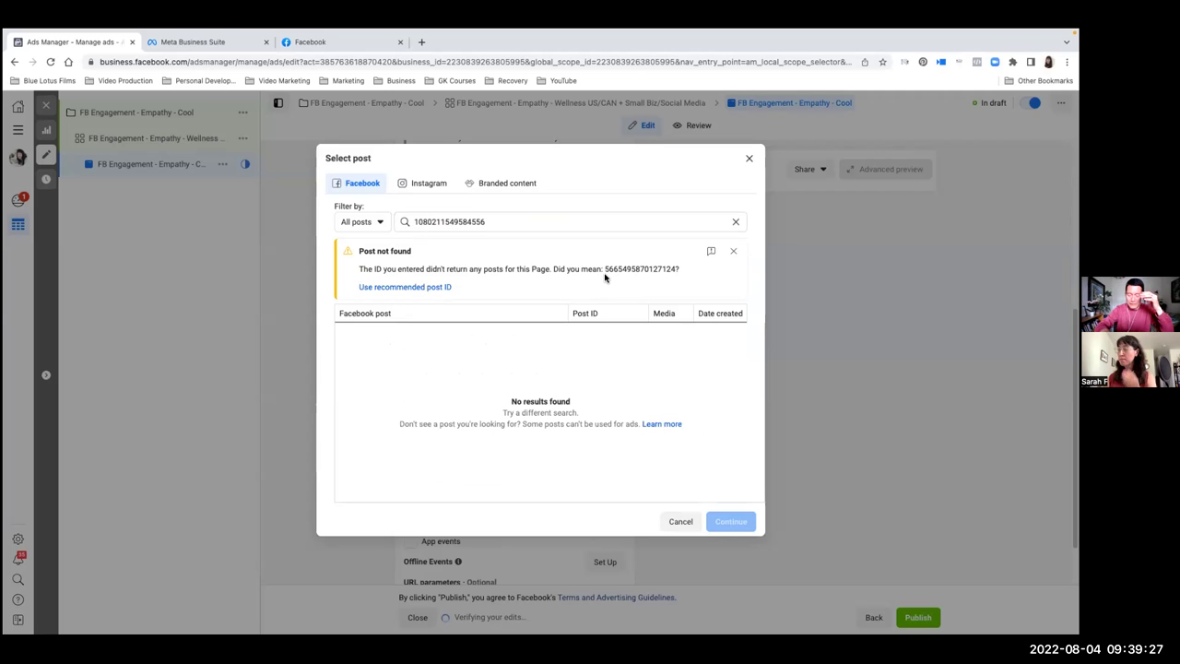
key(super+plus)
key(super+plus)
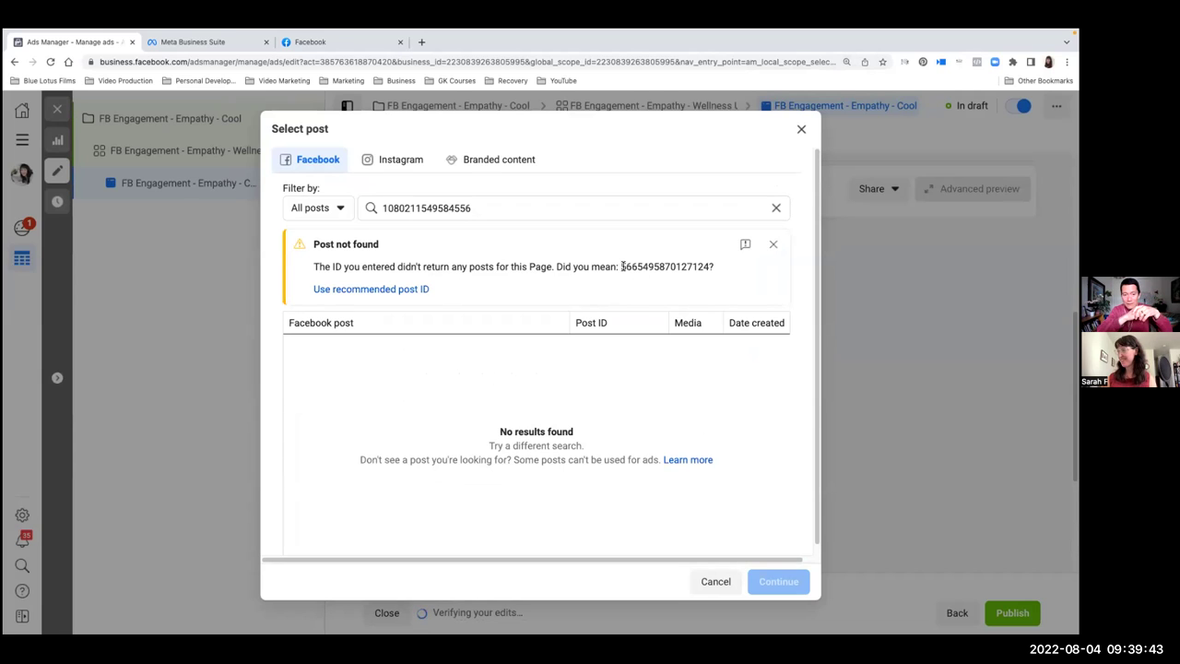
drag(622, 266, 708, 269)
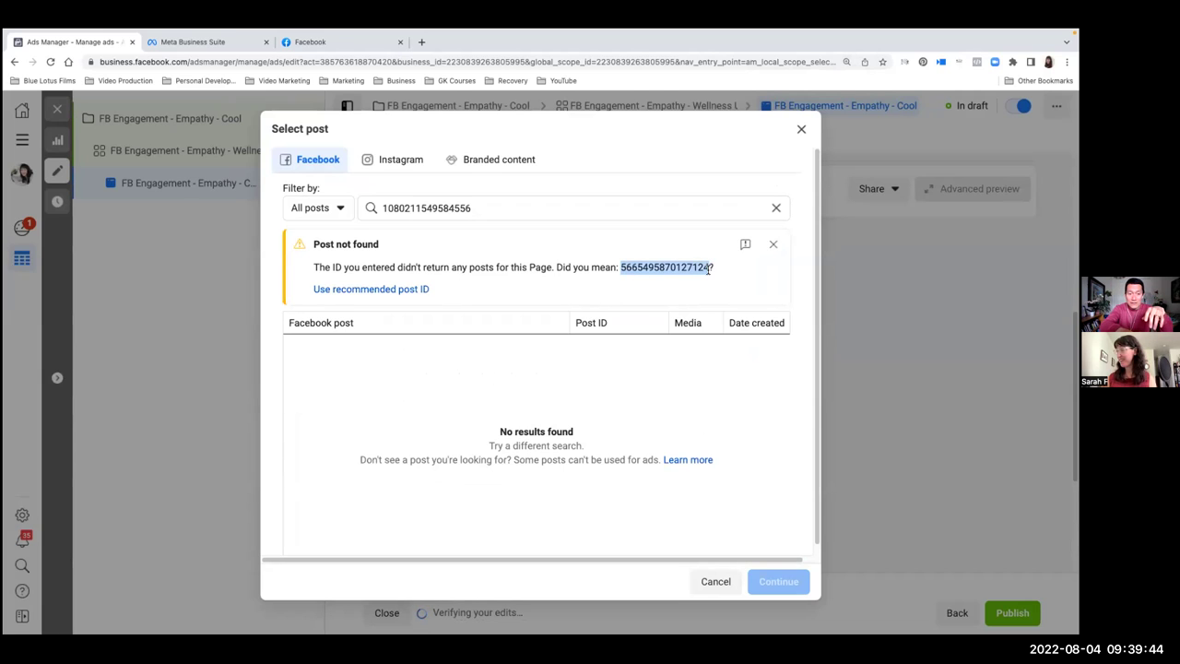
click(408, 292)
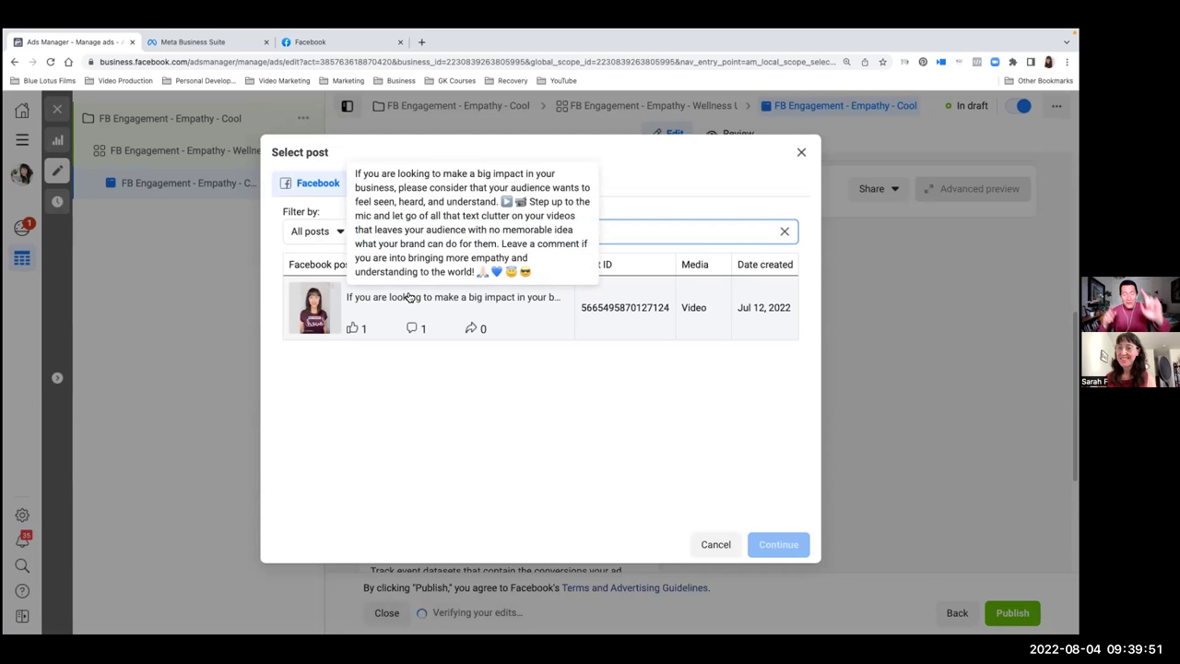
click(409, 296)
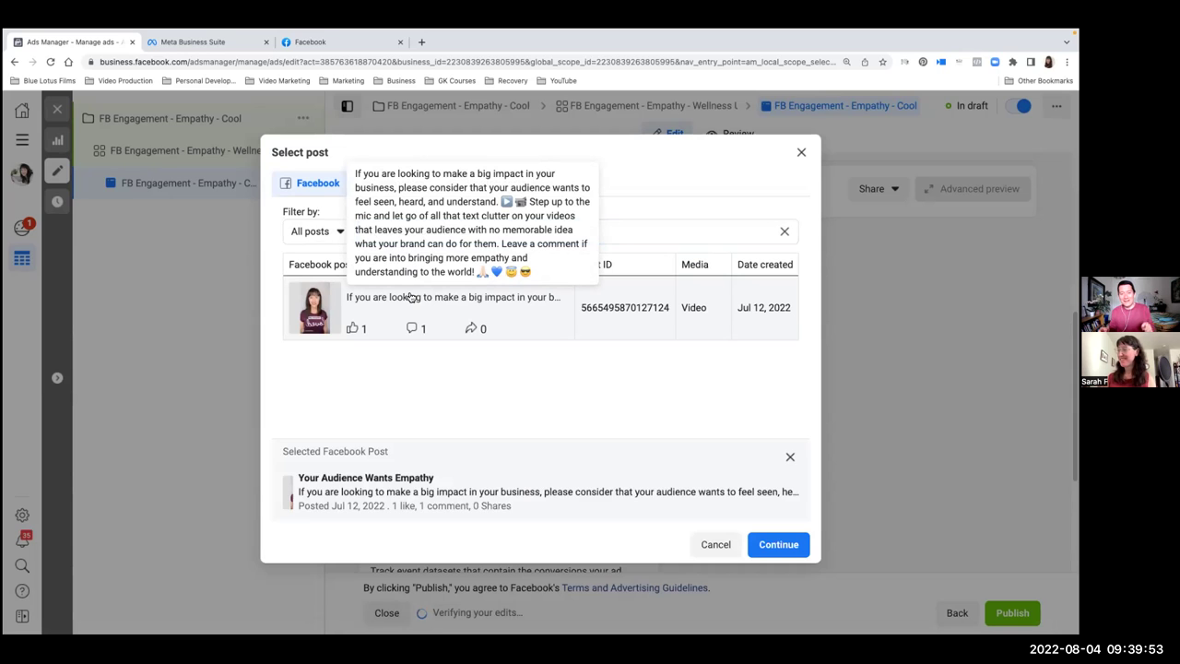
click(786, 546)
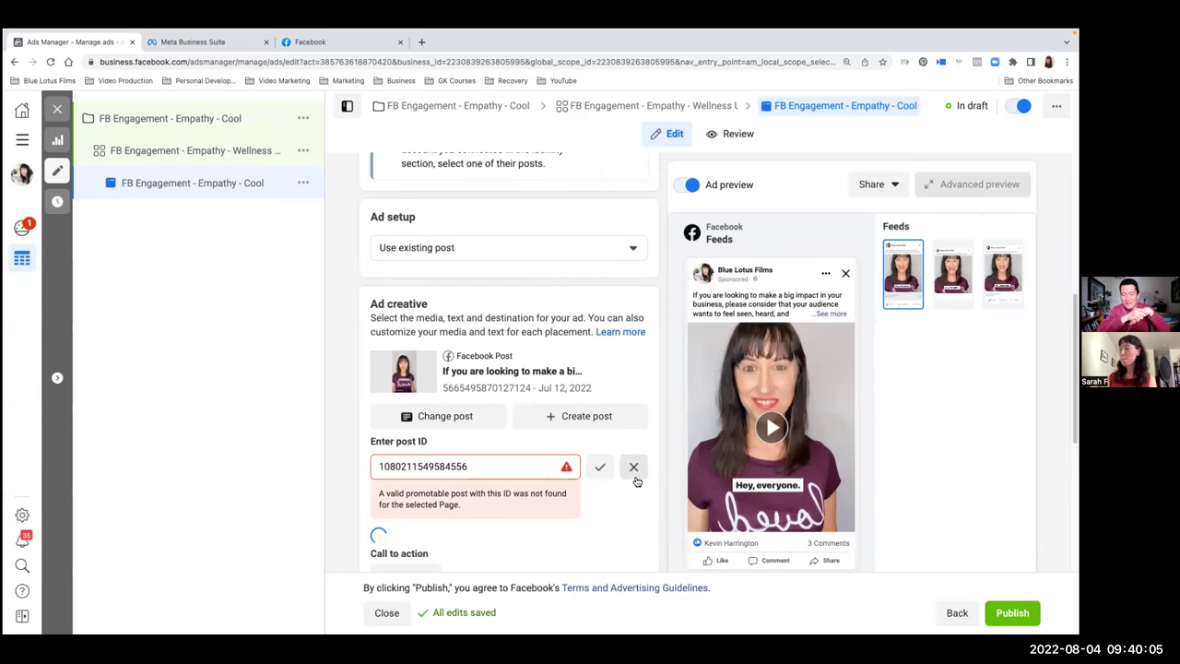
Dismiss the leftover manual post ID entry and review the ad's call to action, placement and tracking settings
click(634, 479)
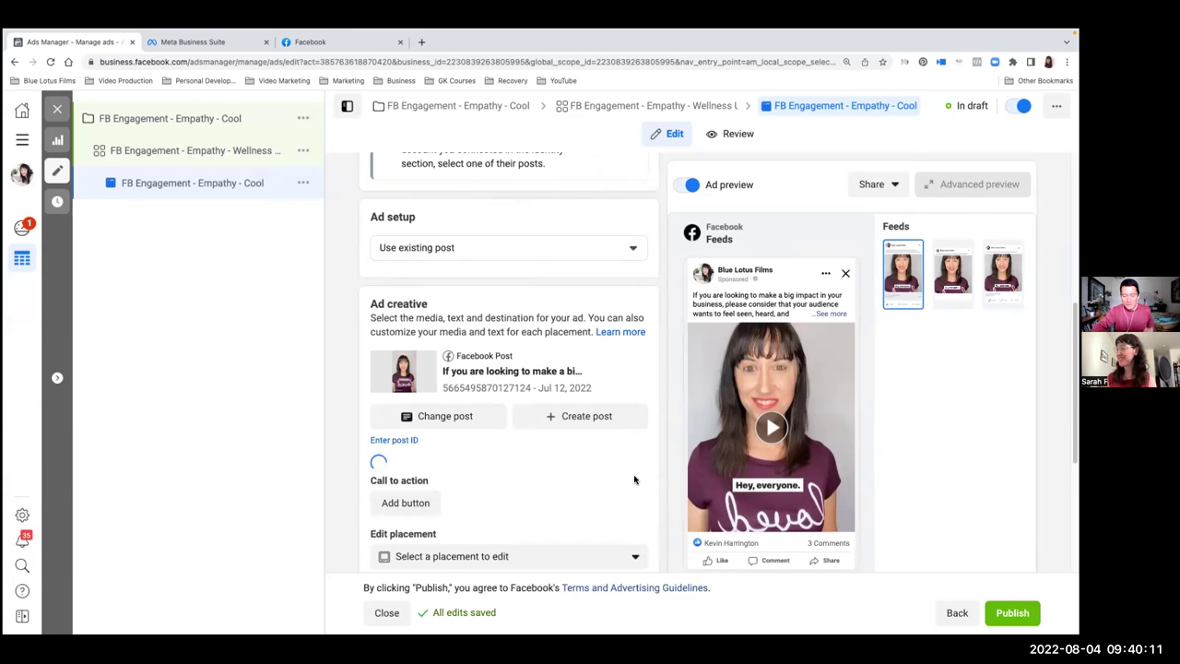
scroll(634, 479, down, 2)
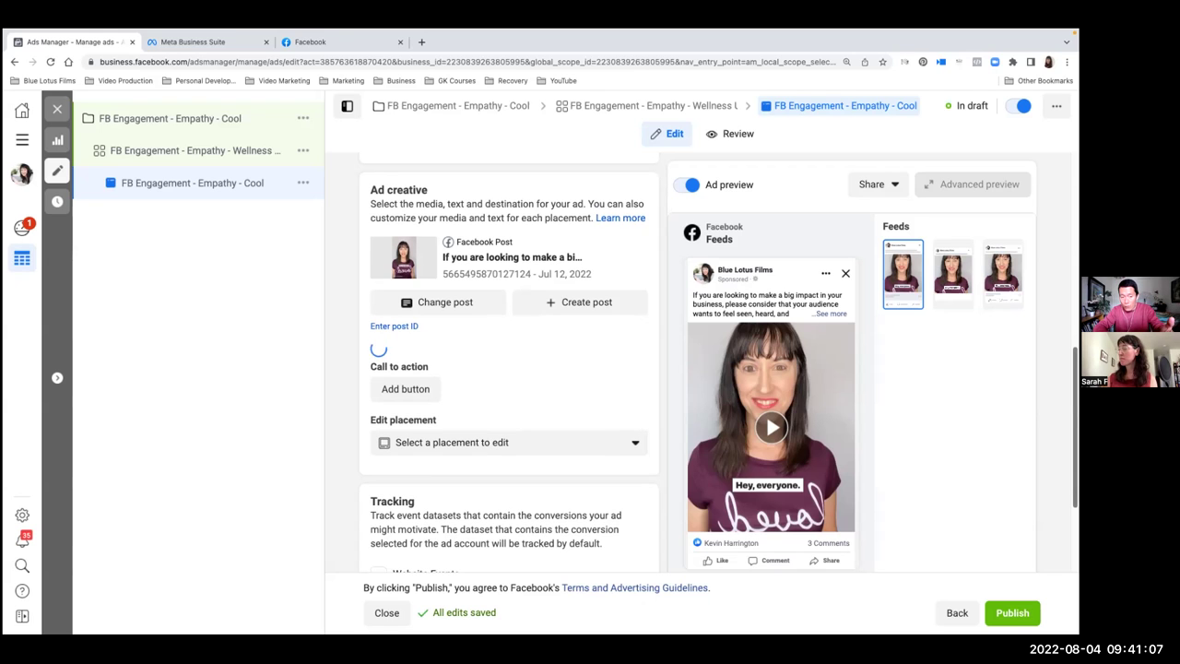
scroll(719, 362, down, 4)
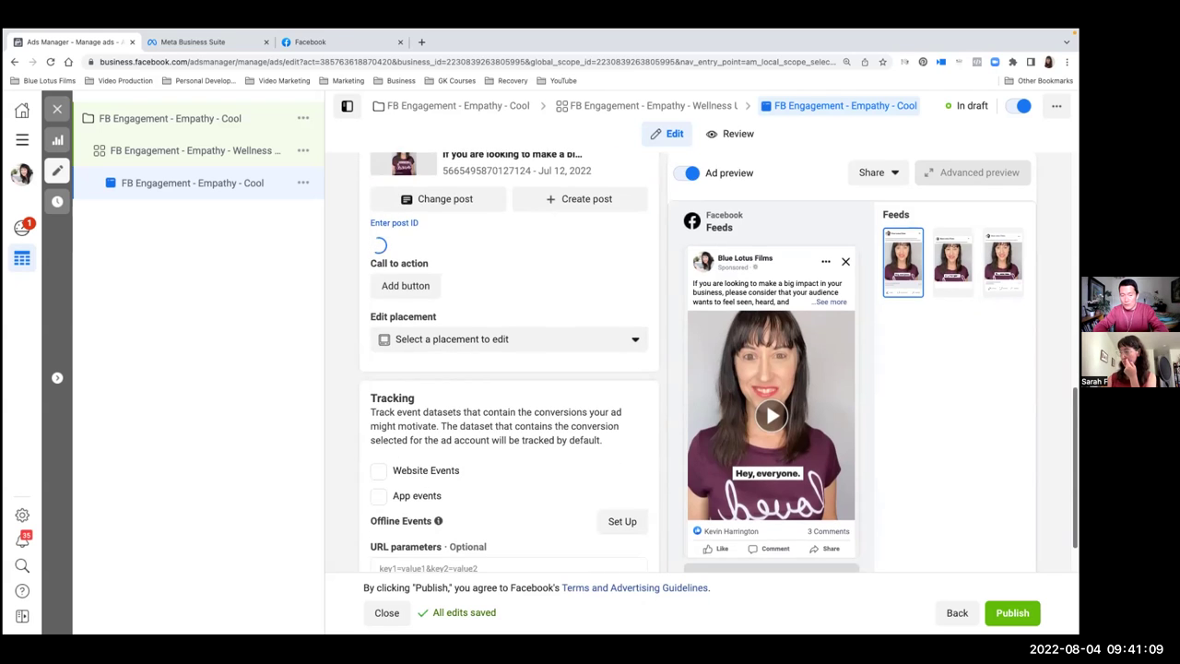